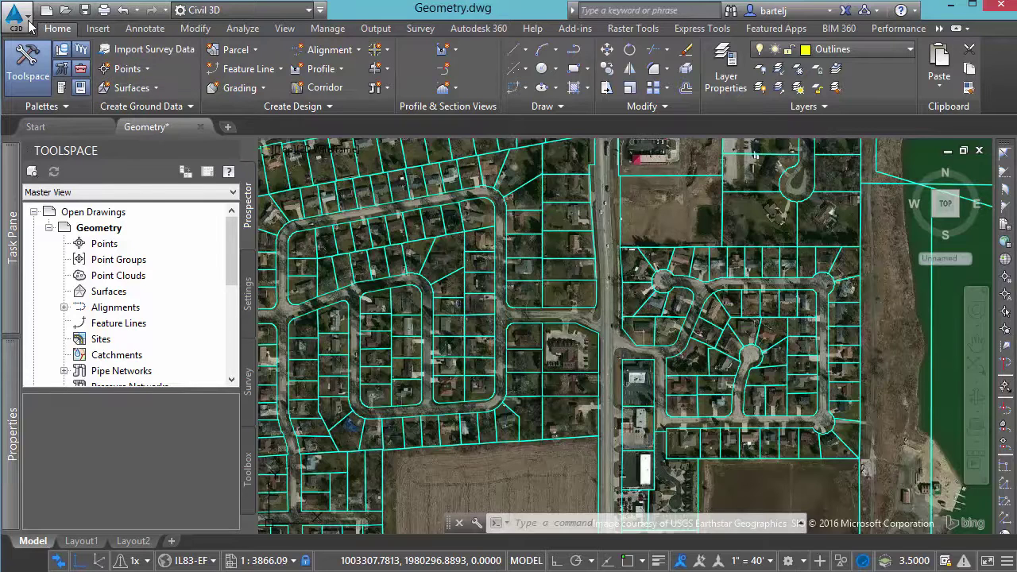
Open the Civil 3D application menu to show the recent documents list
click(32, 23)
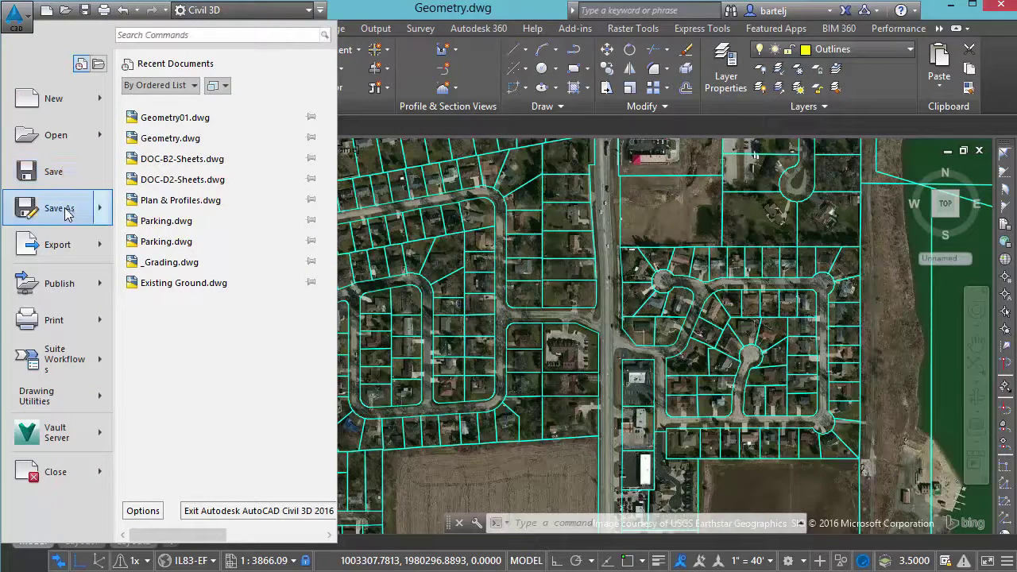
Look over the Save As options, then dismiss the application menu without saving
mouse_move(66, 215)
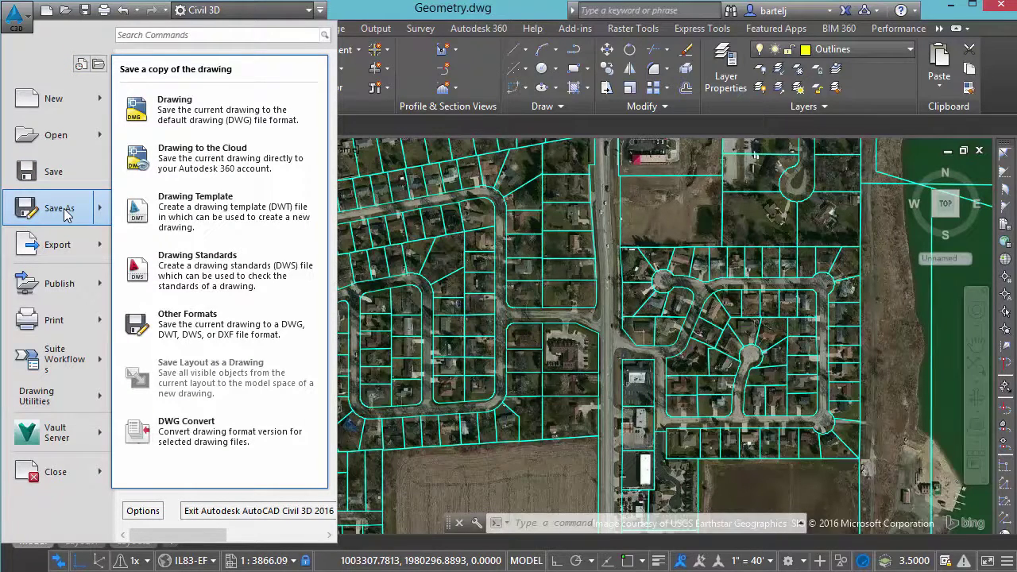
click(521, 429)
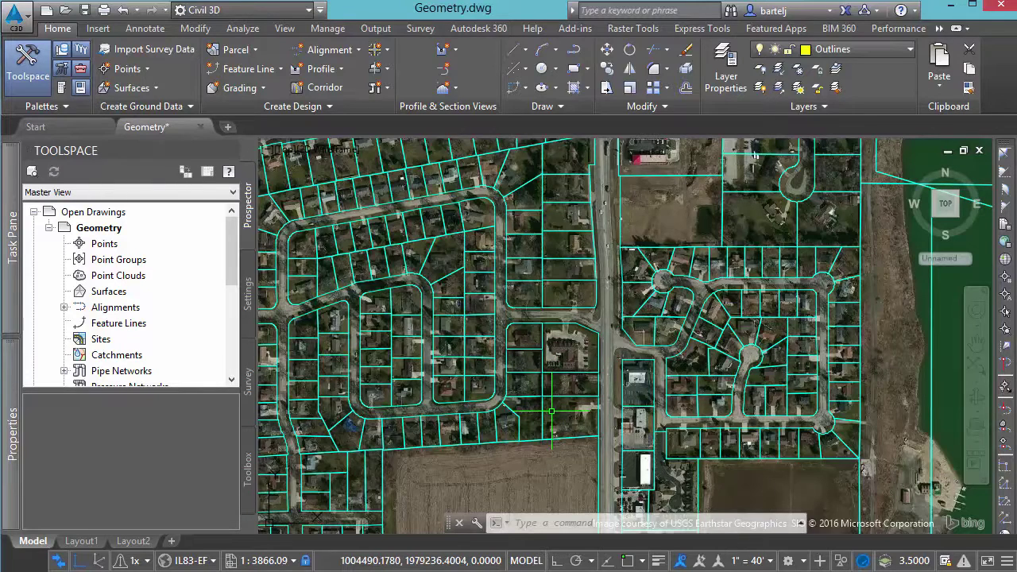
Explode the parcel lines of the block between the curved subdivision and the main road
text(EXp)
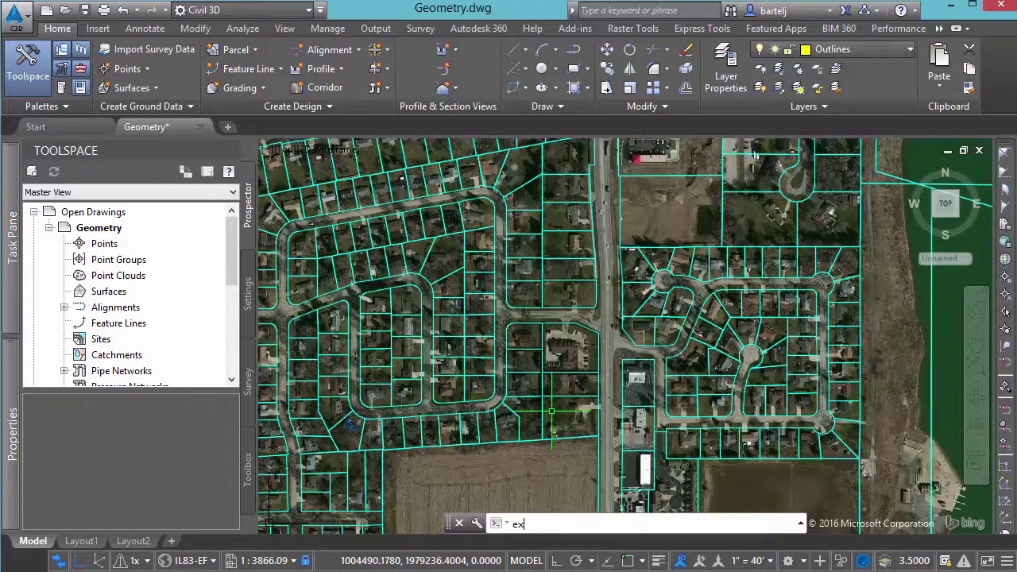
text(lode)
key(Return)
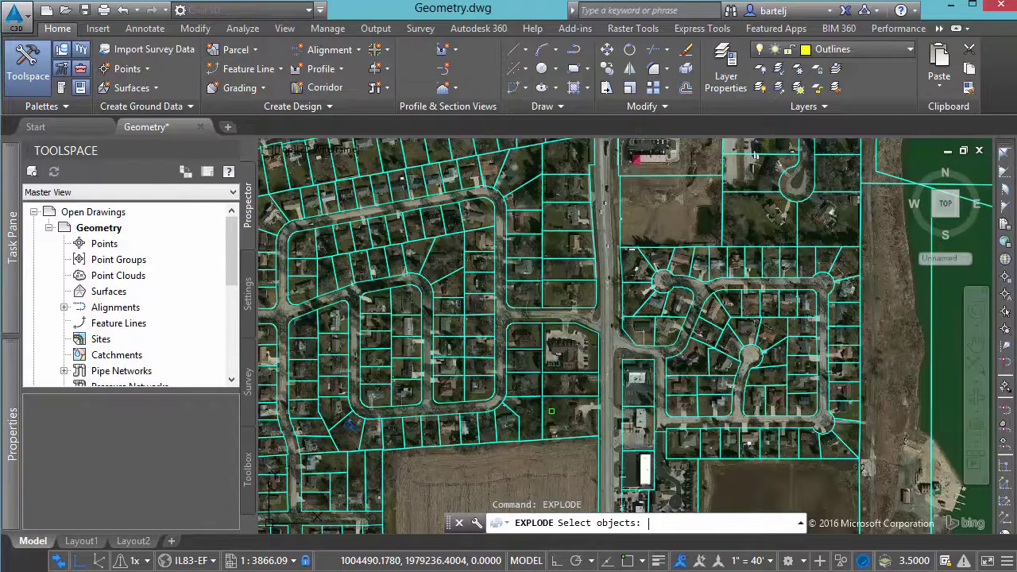
click(588, 418)
click(500, 311)
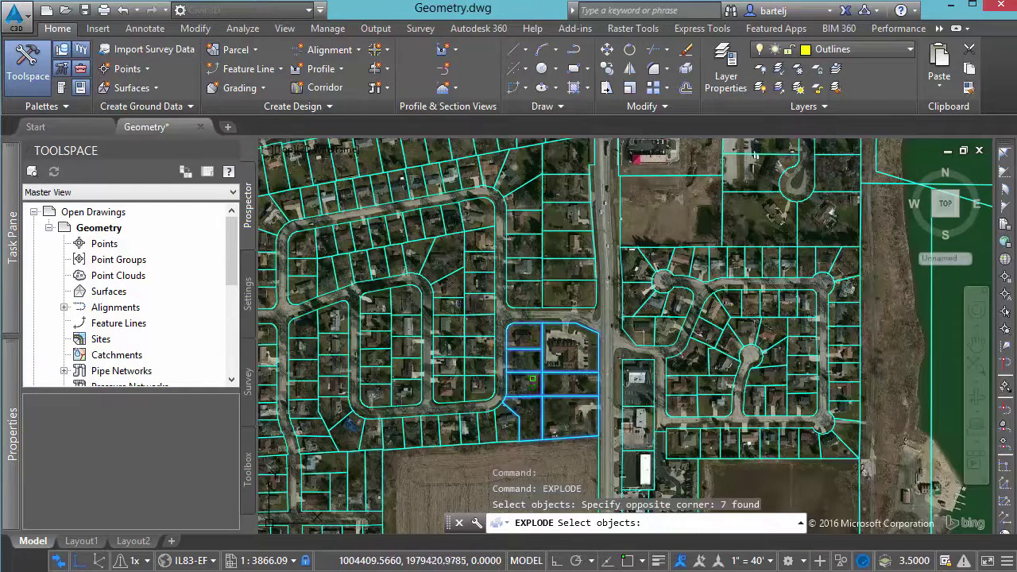
key(Return)
Erase the block's interior lot lines with two window selections
text(e)
key(Return)
click(565, 417)
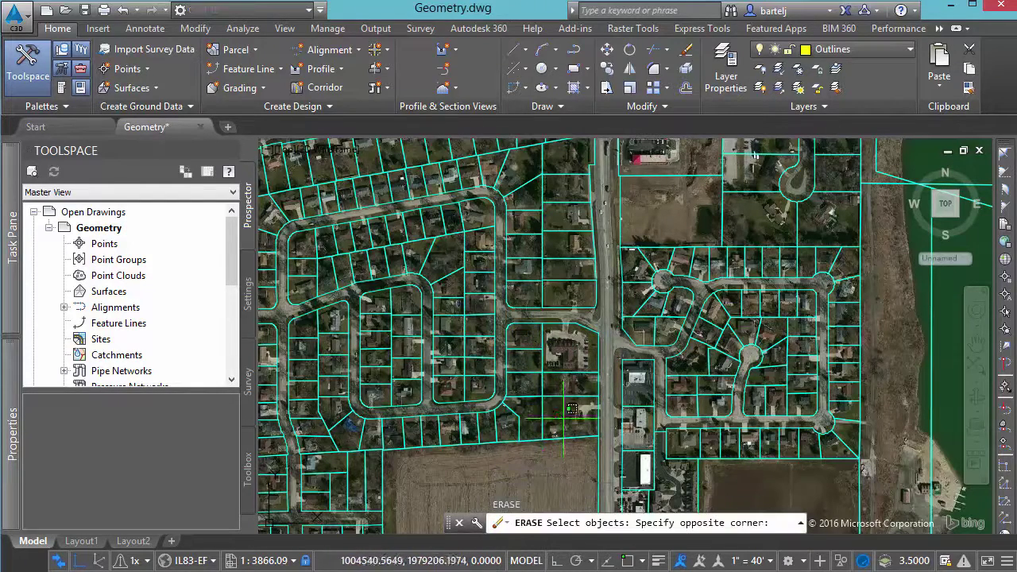
click(490, 310)
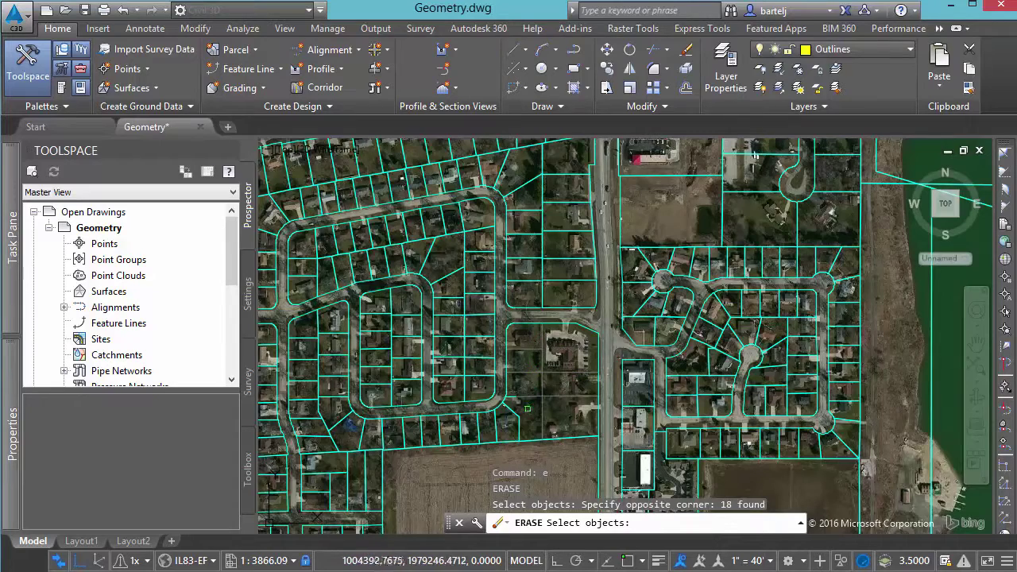
click(519, 410)
click(522, 378)
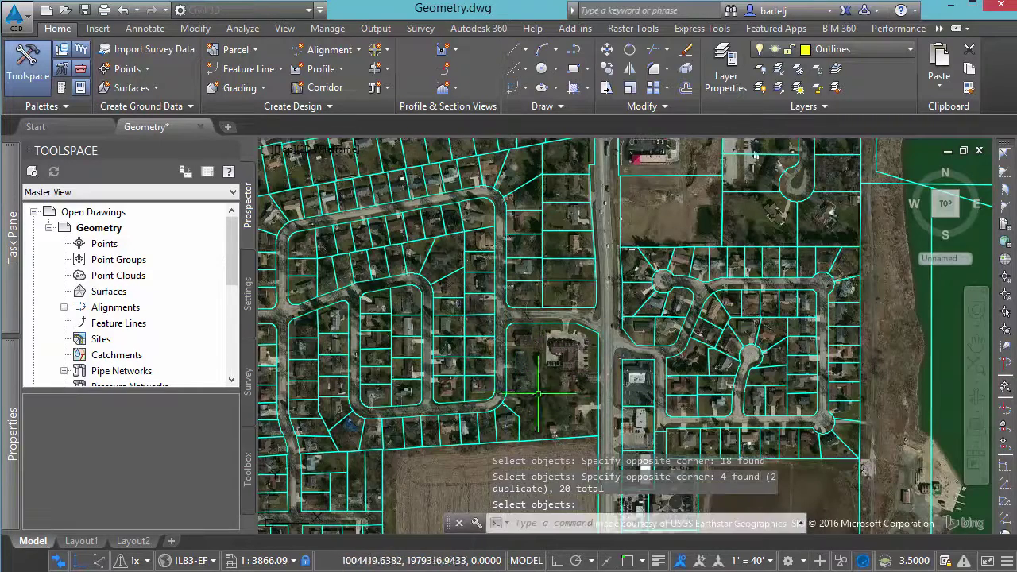
Create a closed BOUNDARY polyline by picking a point inside the emptied block
text(bpundary)
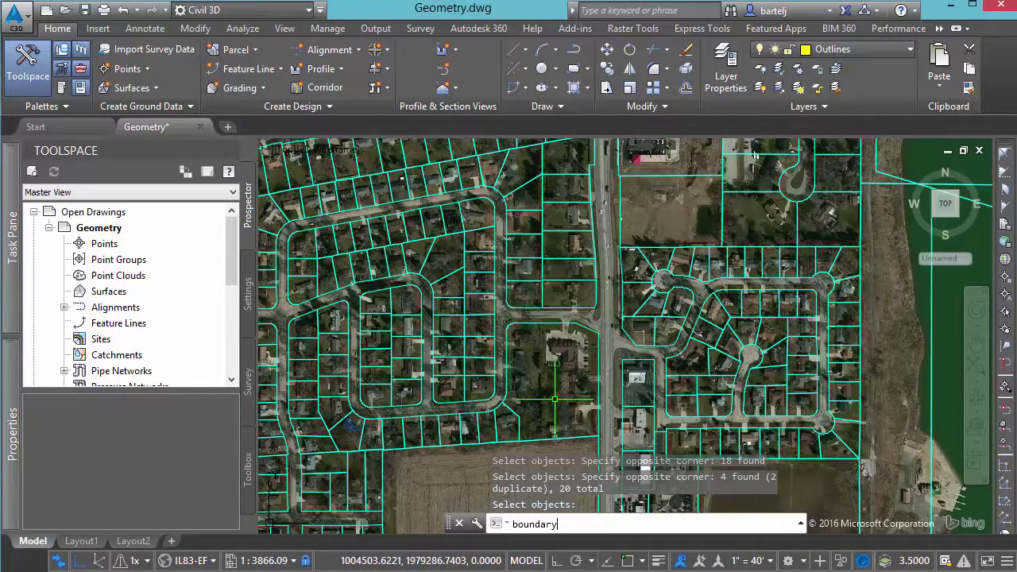
key(Return)
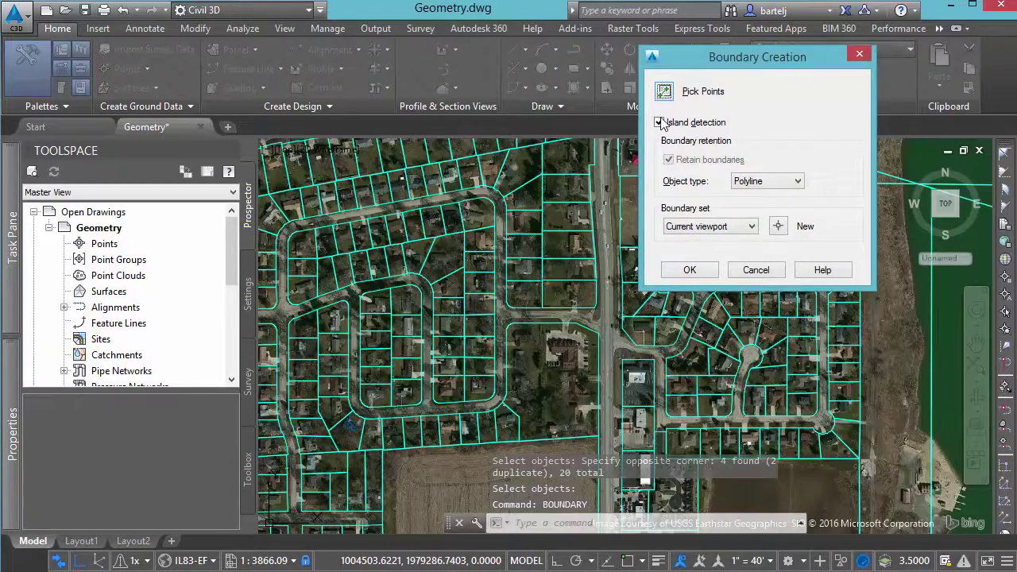
click(665, 91)
click(544, 365)
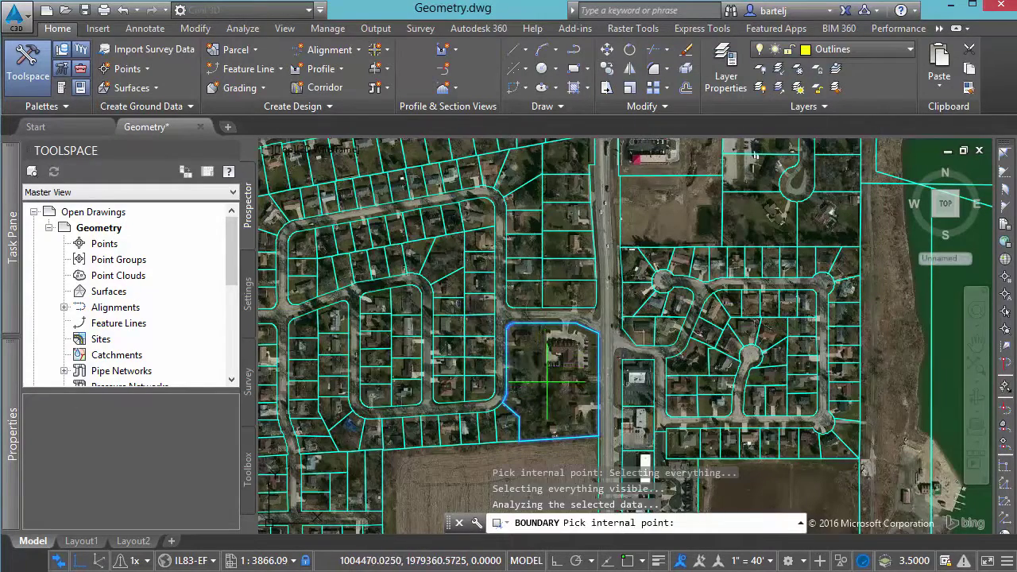
key(Return)
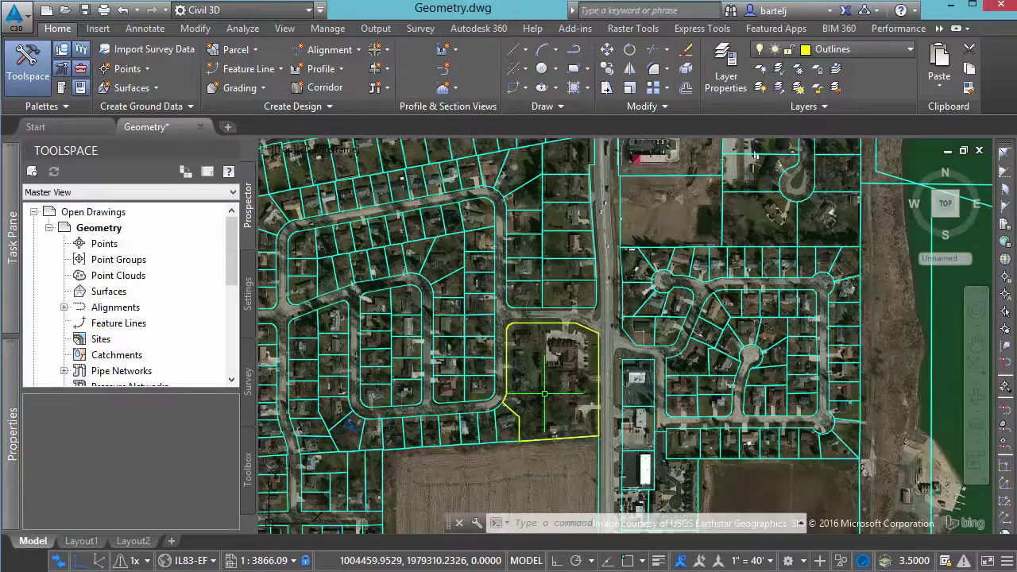
text(save)
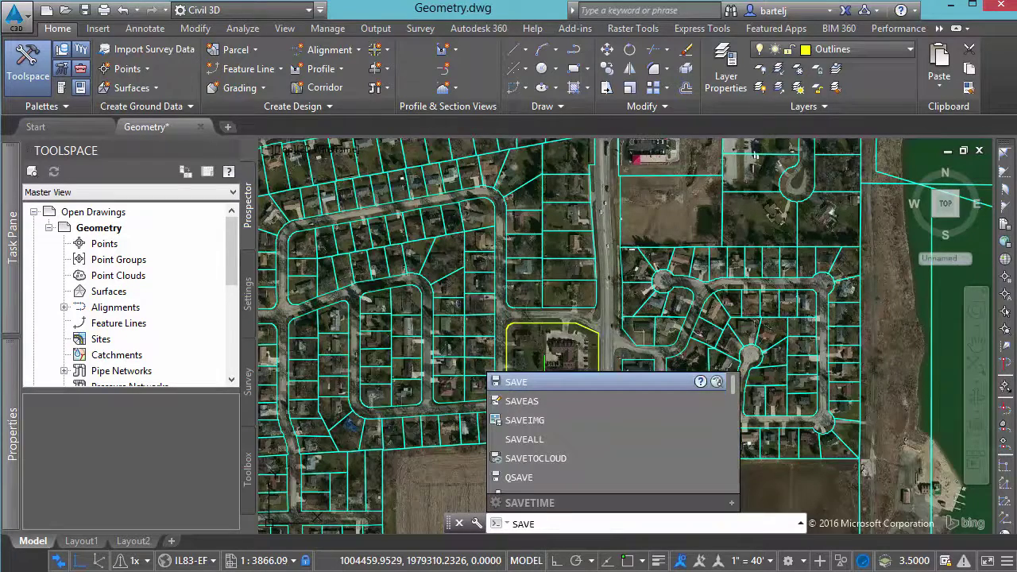
Save the drawing under the new name Geometry- 01.dwg in the Tuesday folder
key(Return)
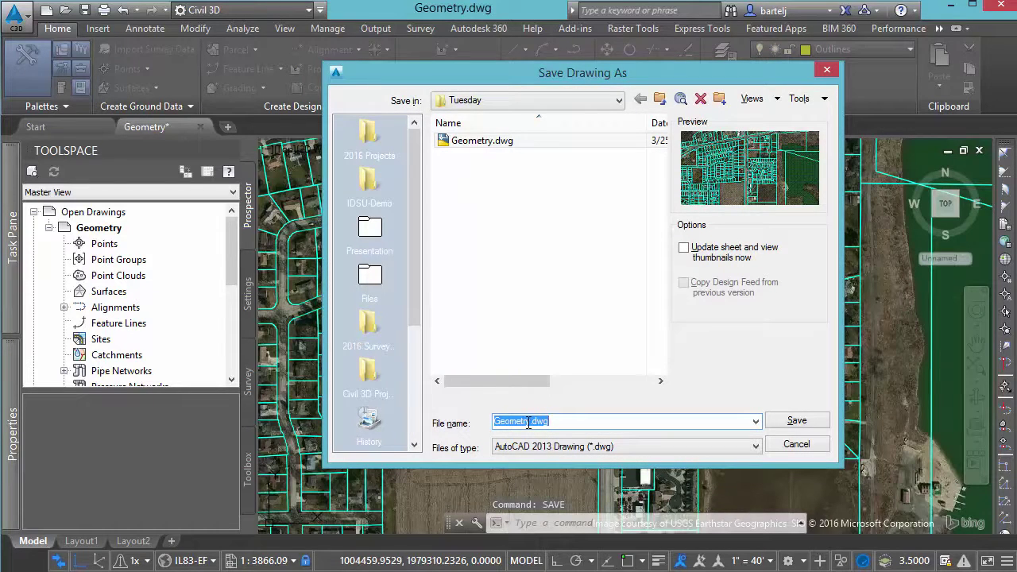
click(533, 422)
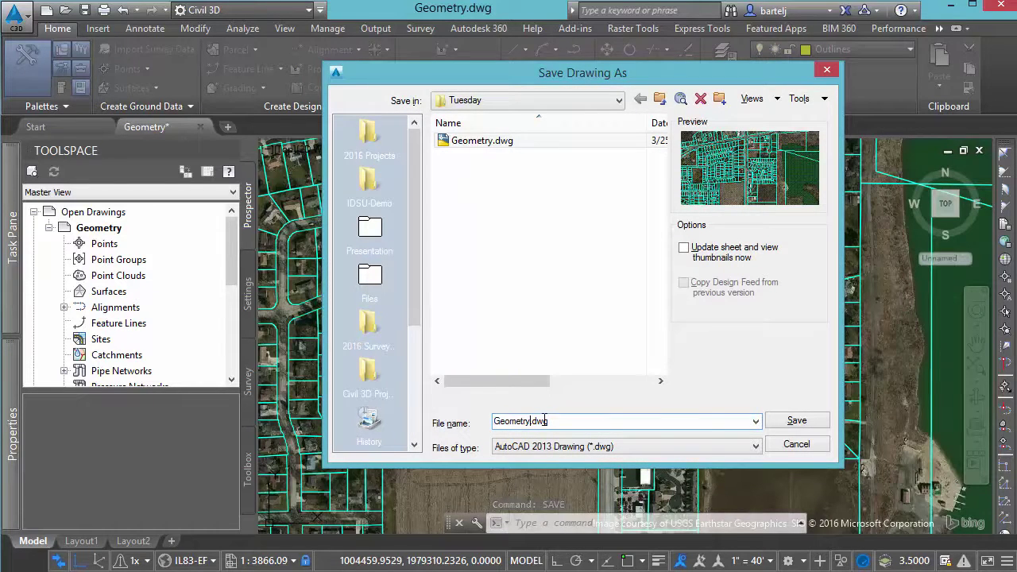
text(- 01)
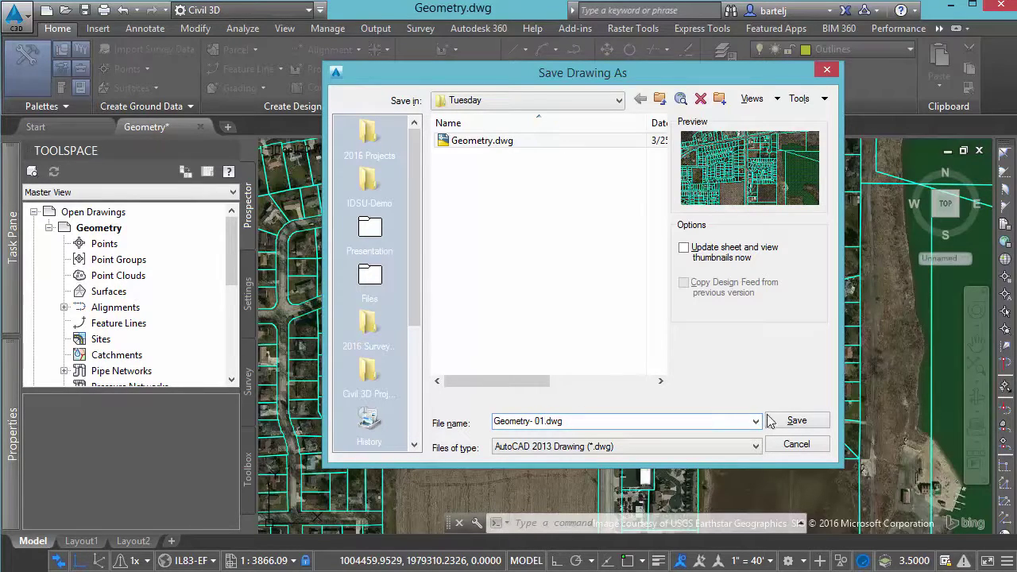
click(796, 421)
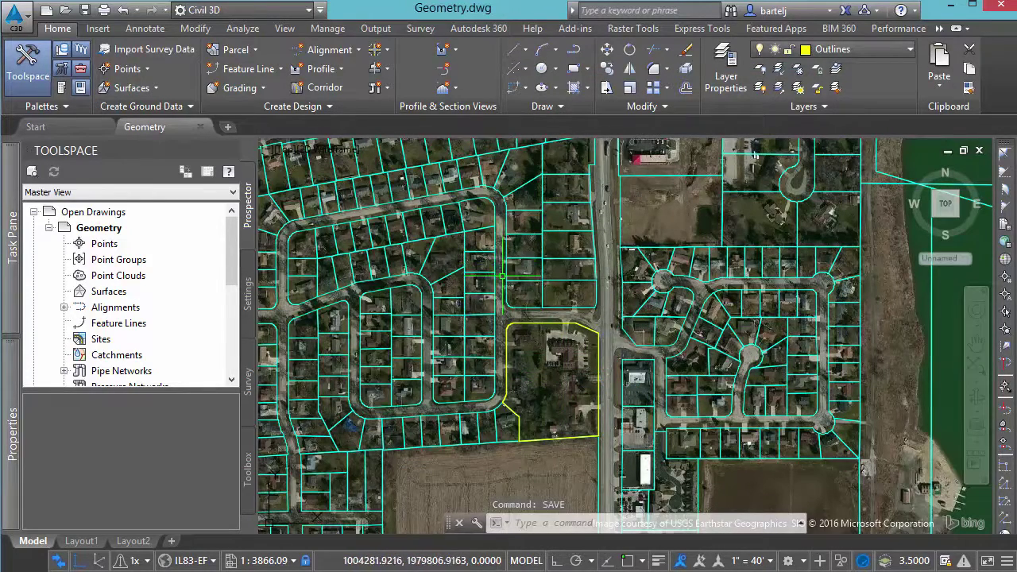
Pan north and explode the narrow northern block's parcel lines
middle_drag(551, 251, 554, 278)
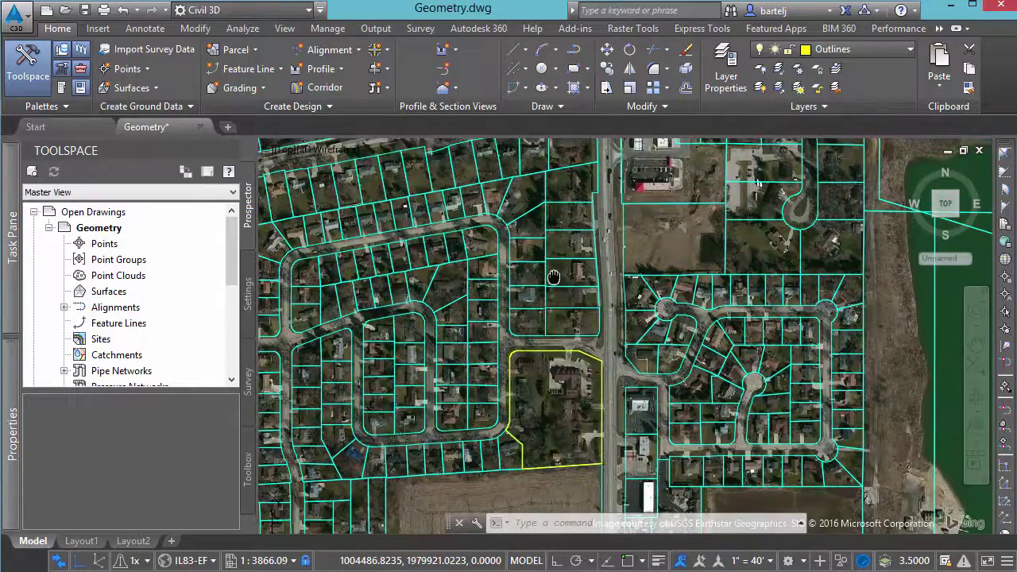
text(explode)
key(Return)
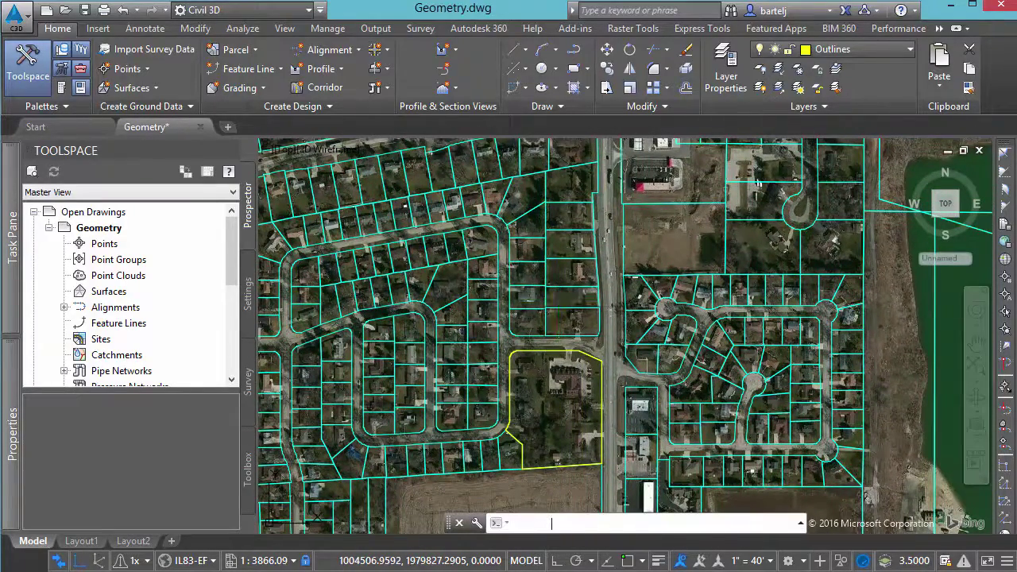
click(581, 319)
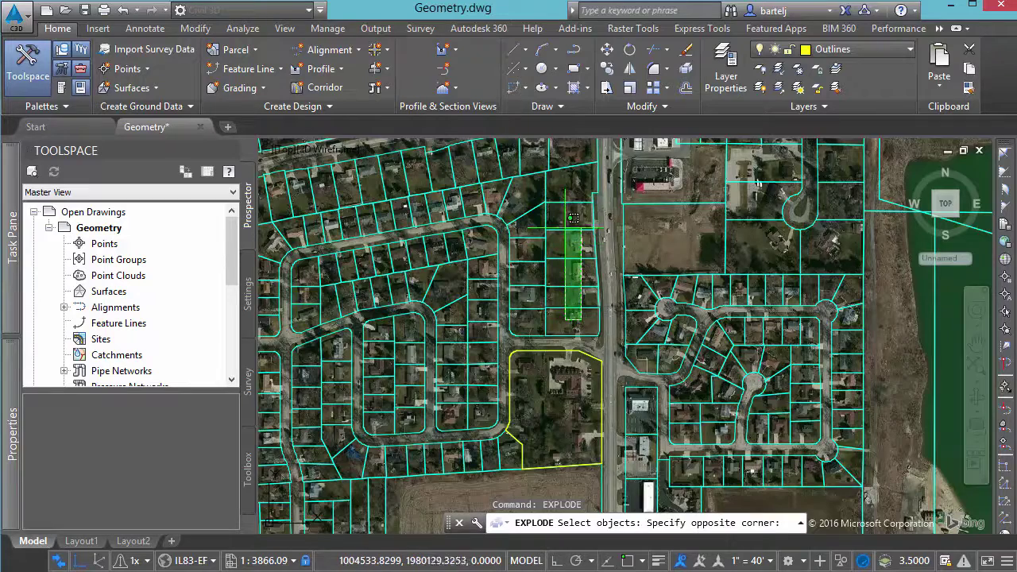
click(566, 226)
key(Return)
Erase the northern block's interior lot lines
text(e)
key(Return)
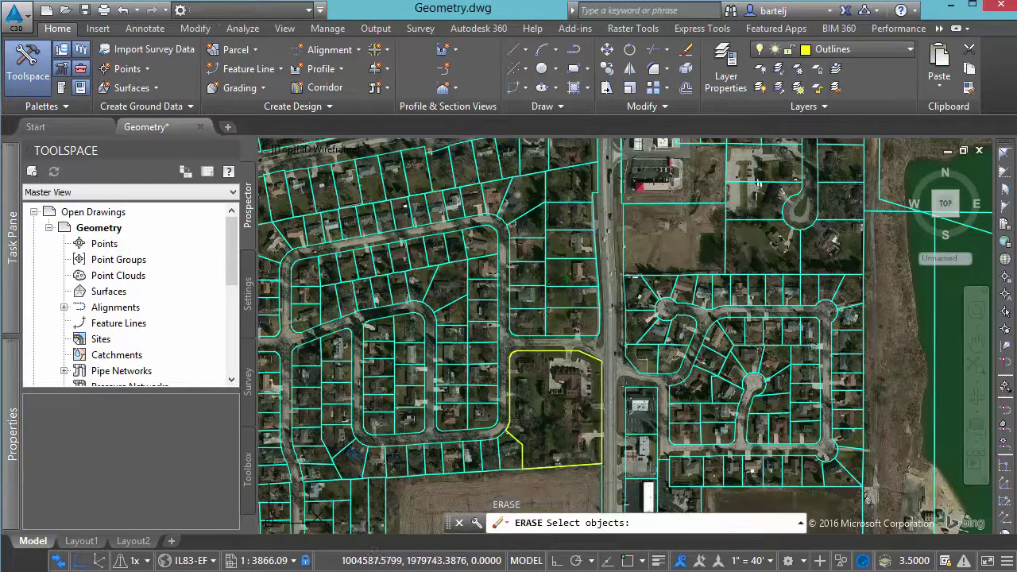
click(585, 320)
click(565, 228)
Outline the northern block with a BOUNDARY polyline, island detection turned off
text(b)
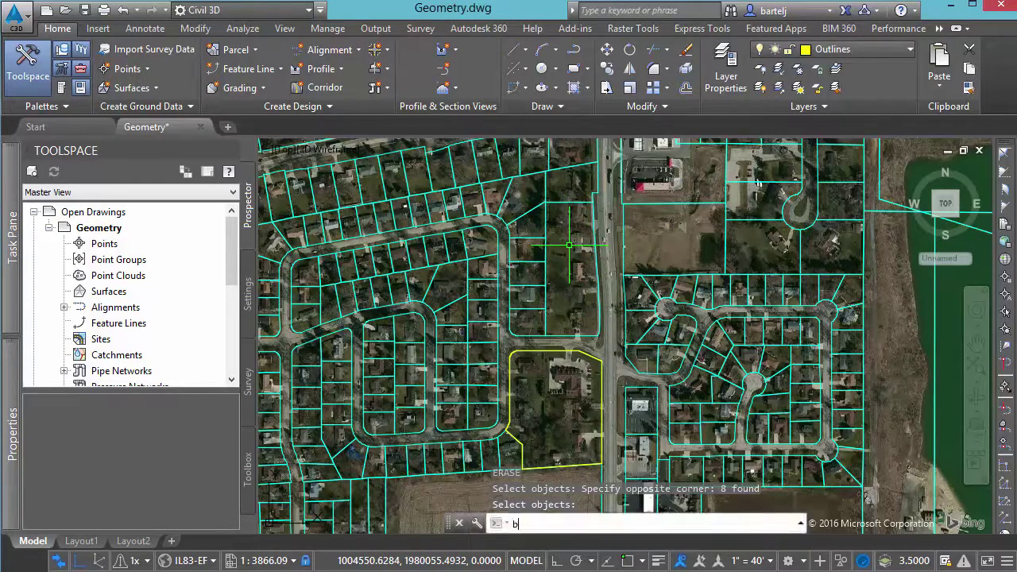
text(oundary)
key(Return)
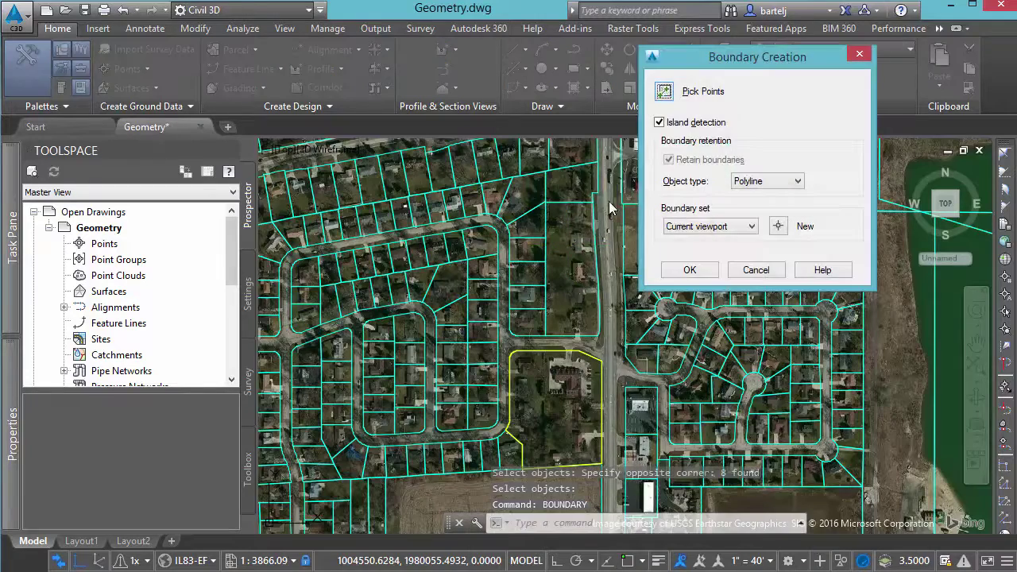
click(660, 123)
click(665, 91)
click(569, 272)
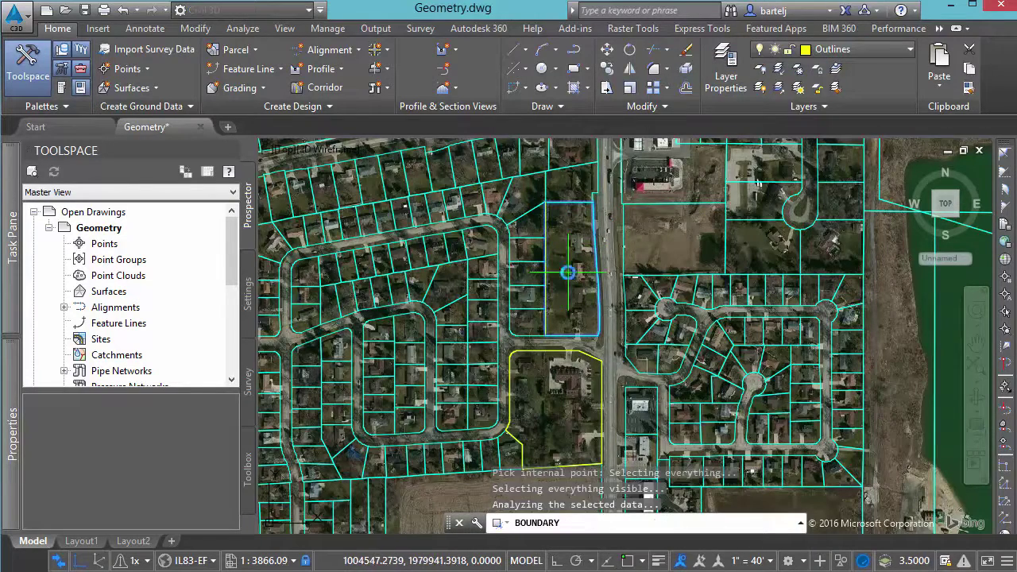
key(Return)
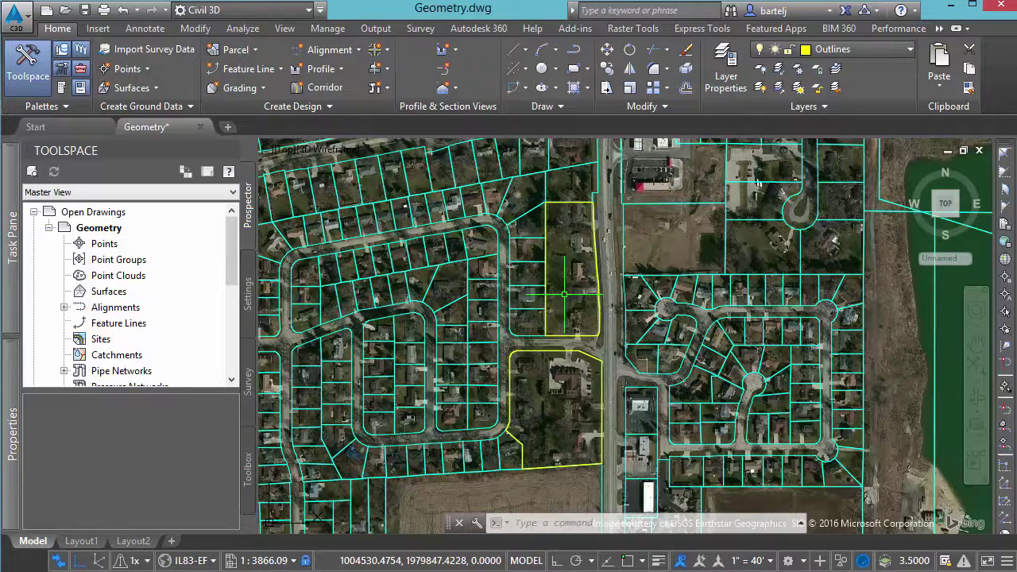
Save the drawing as Geometry- 02.dwg, changing the version number in Geometry- 01's name to 2
text(SAVE)
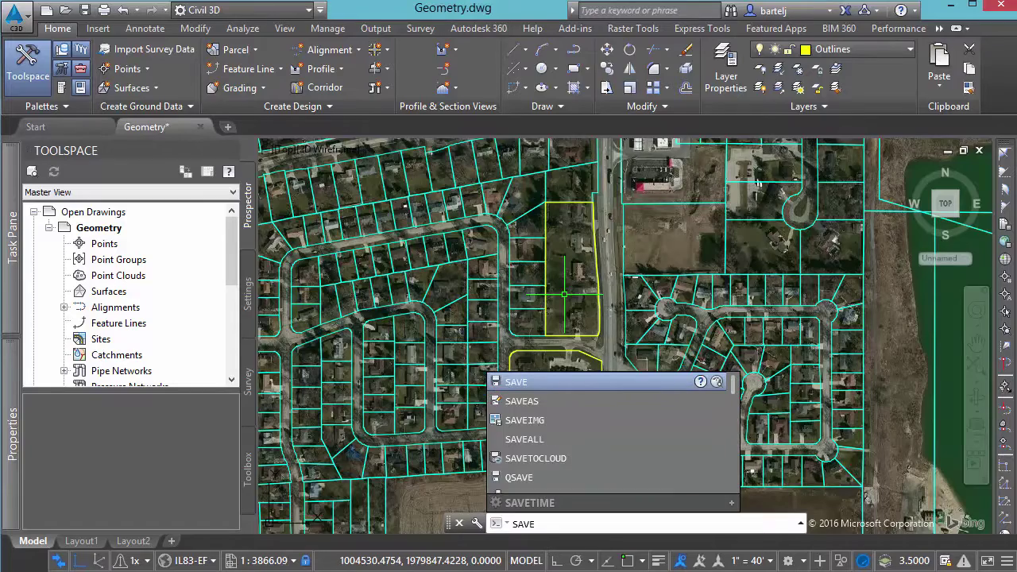
key(Return)
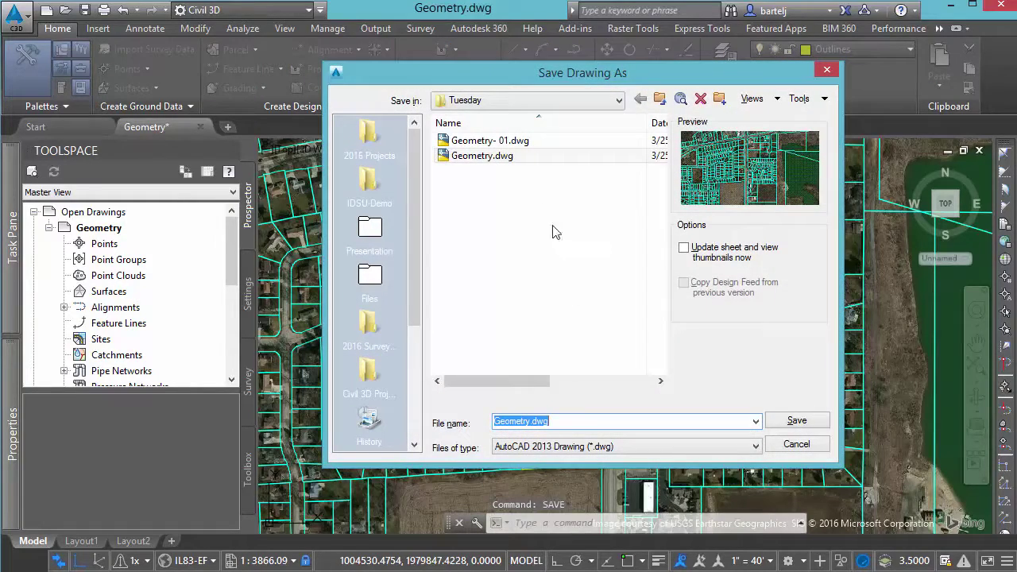
click(508, 140)
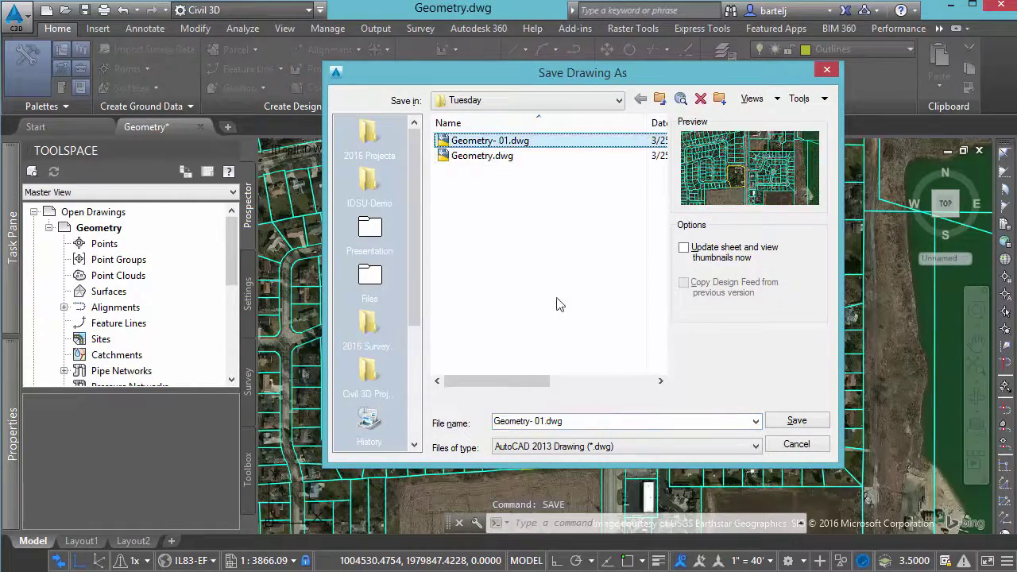
click(541, 423)
click(540, 423)
key(BackSpace)
text(2)
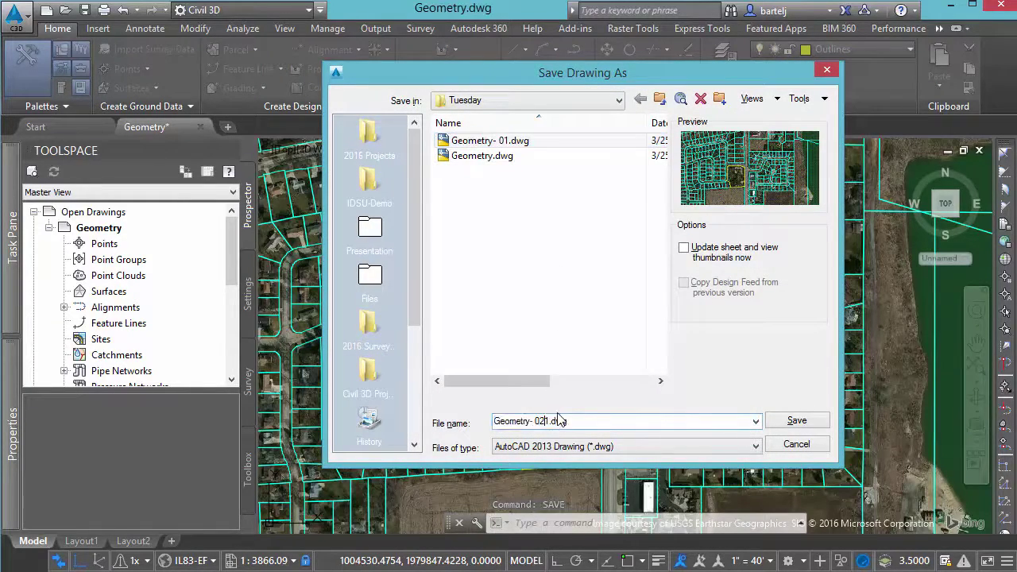
click(795, 422)
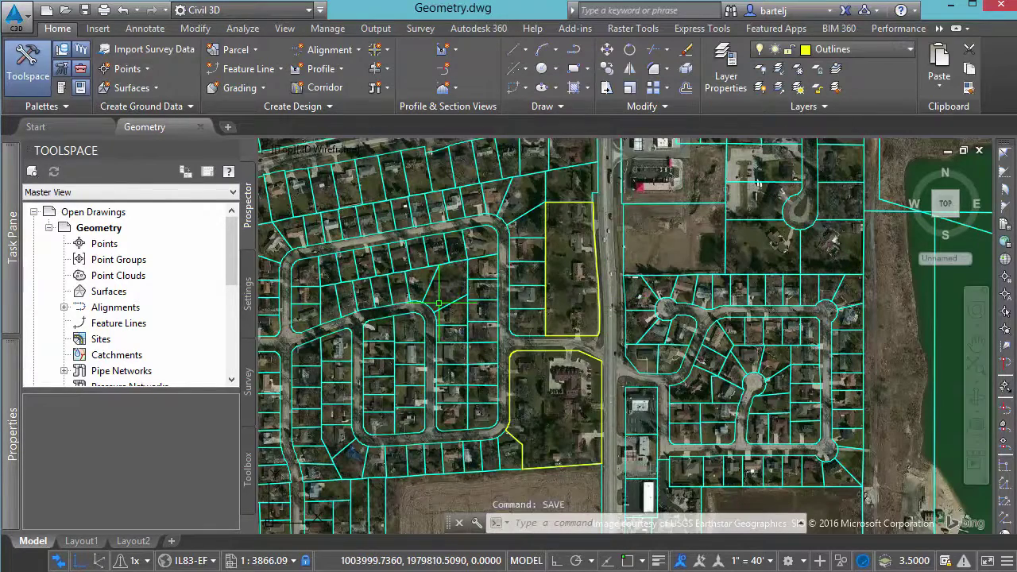
Explode the 11 parcels of the rounded block left of the road
text(e)
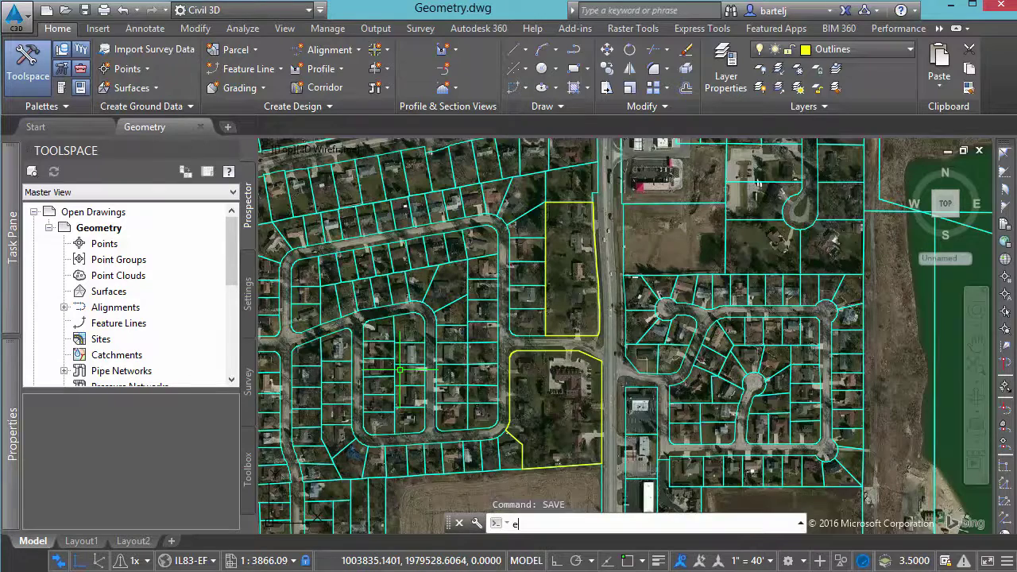
text(xp)
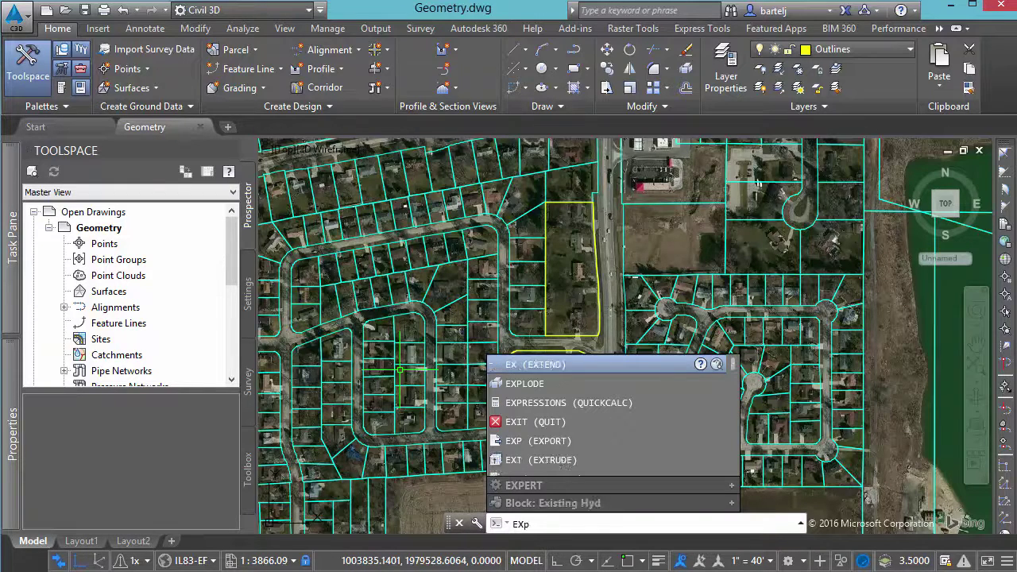
text(lode)
key(Return)
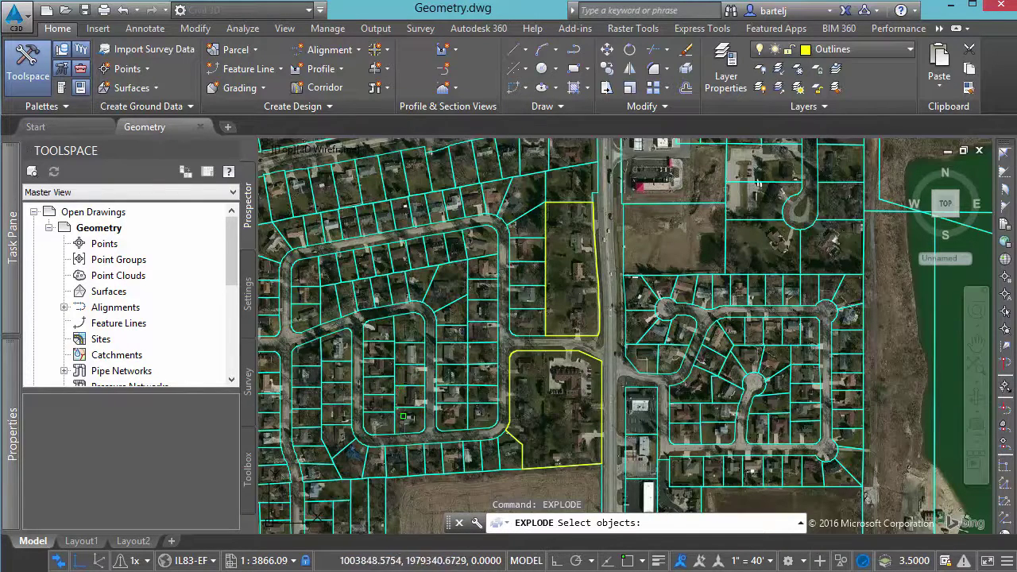
click(436, 435)
click(342, 318)
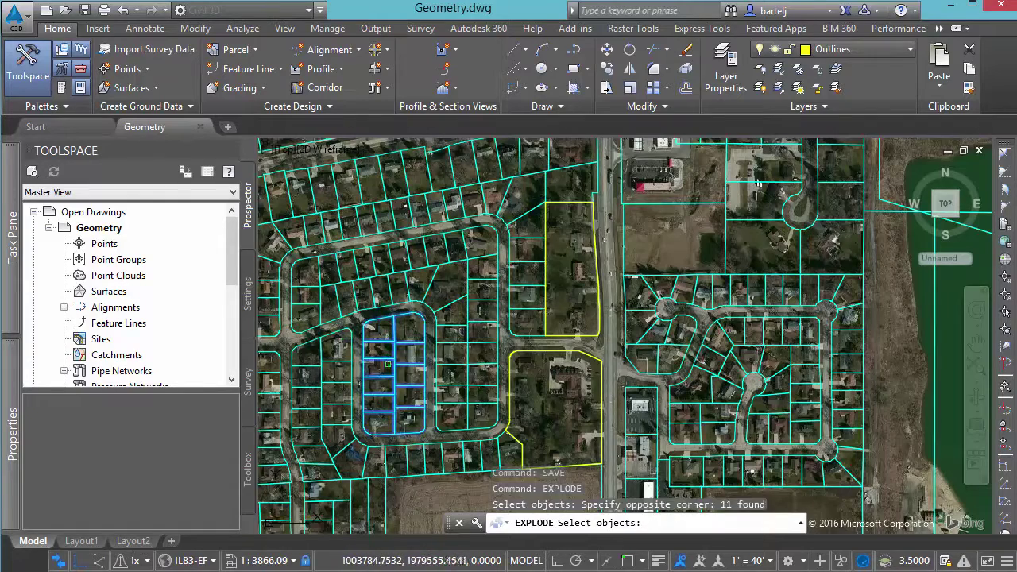
key(Return)
Erase the block's 38 exploded interior lot lines
text(e)
key(Return)
click(419, 419)
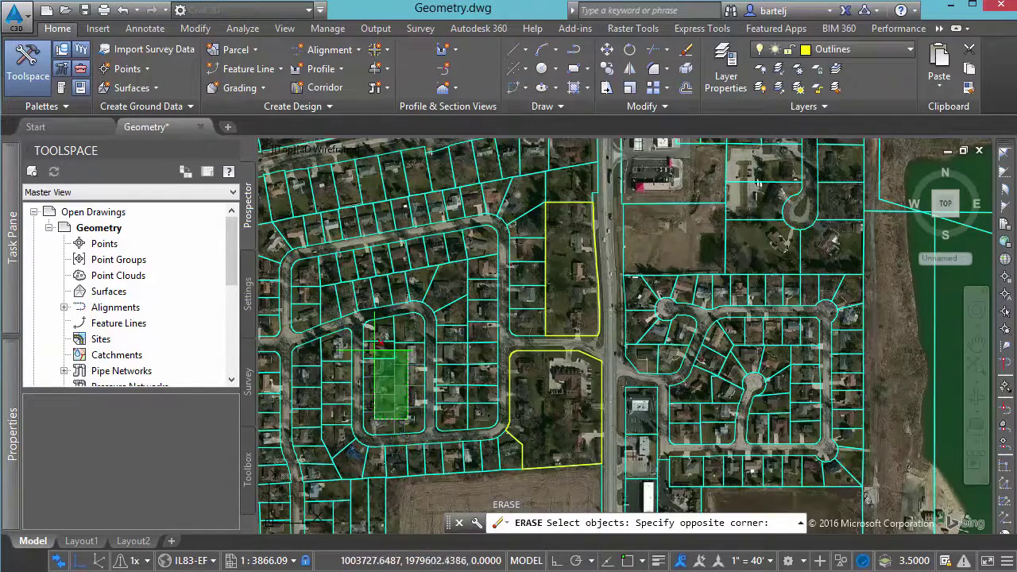
click(375, 326)
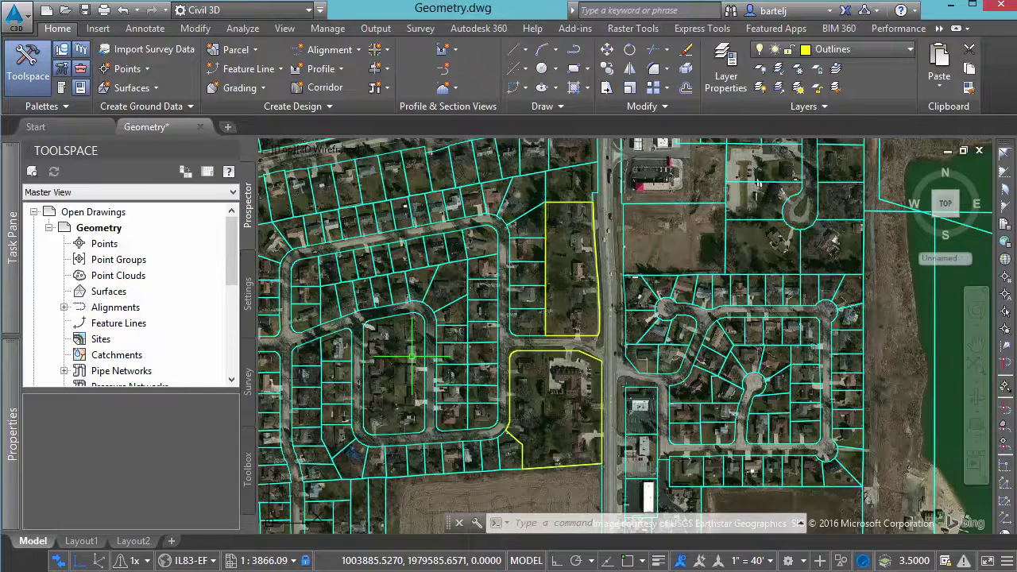
Create a BOUNDARY polyline inside the emptied rounded block with island detection turned off
text(boundary)
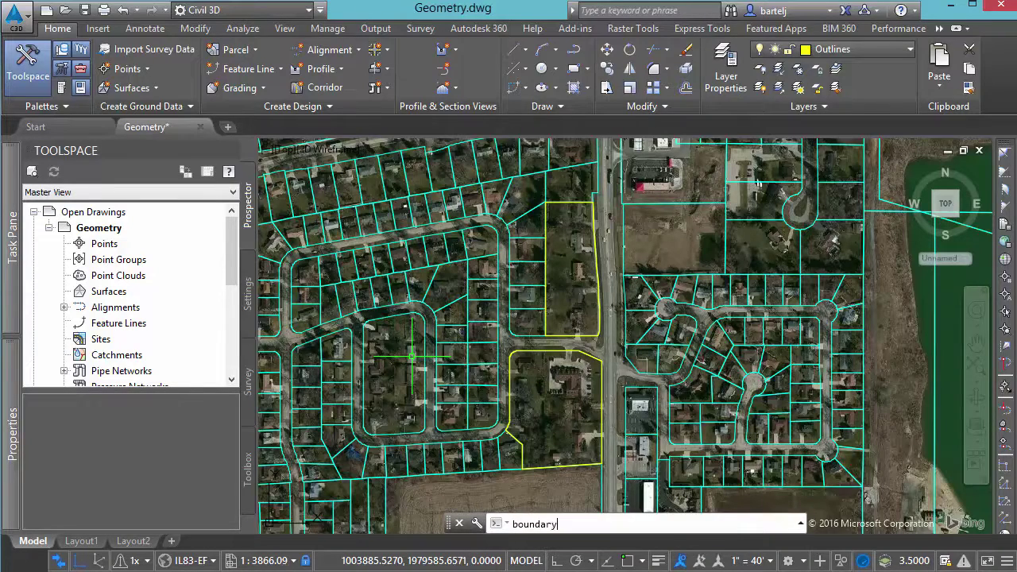
key(Return)
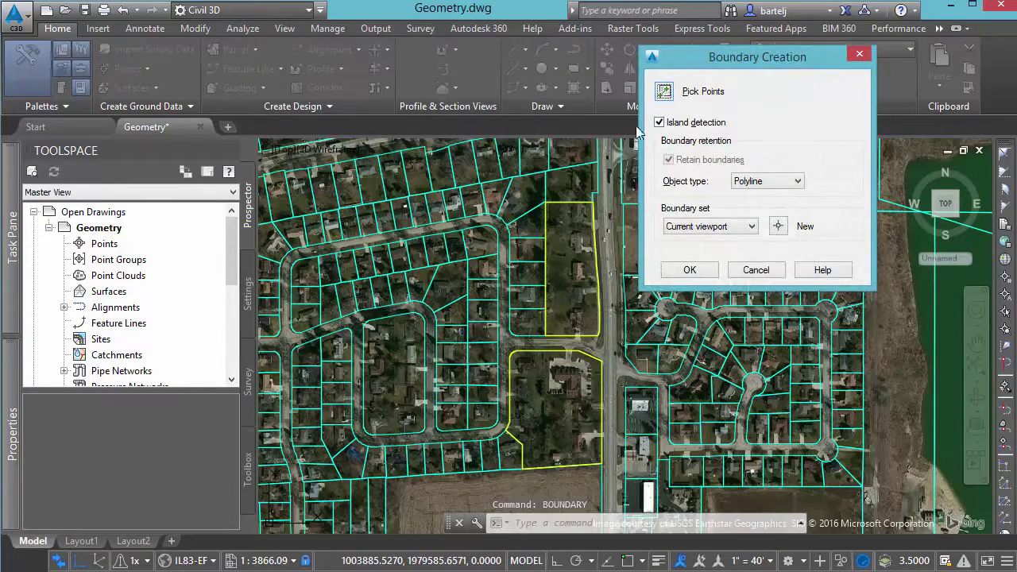
click(659, 122)
click(666, 93)
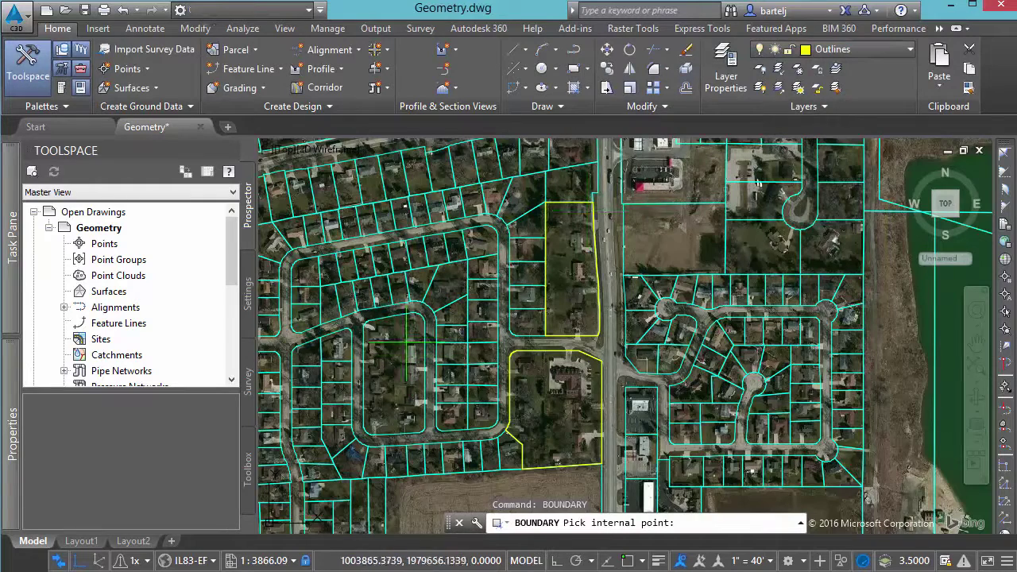
click(390, 377)
key(Return)
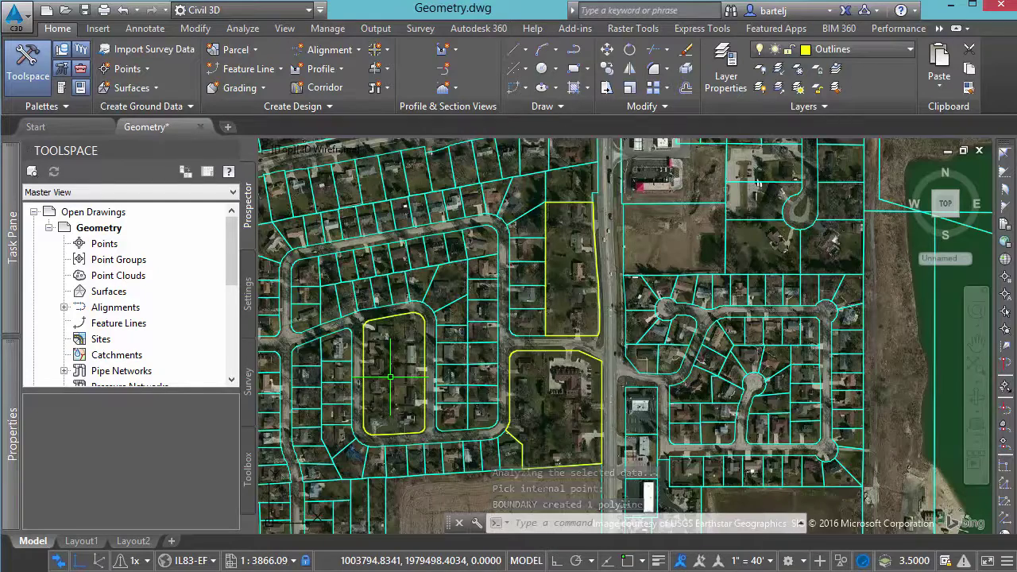
Save the drawing as Geometry- 03.dwg, changing the version number in Geometry- 02's name to 3
text(save)
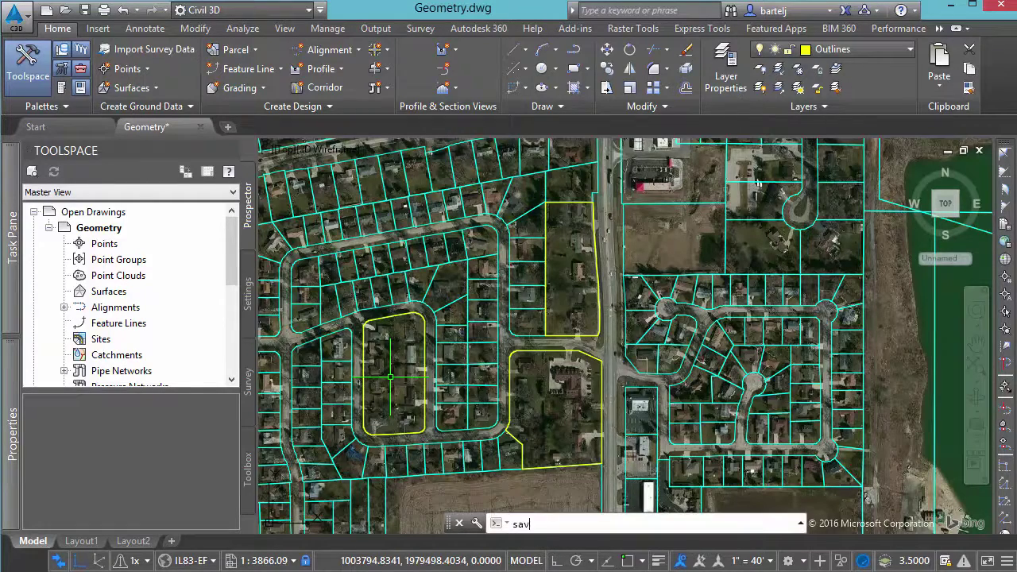
key(Return)
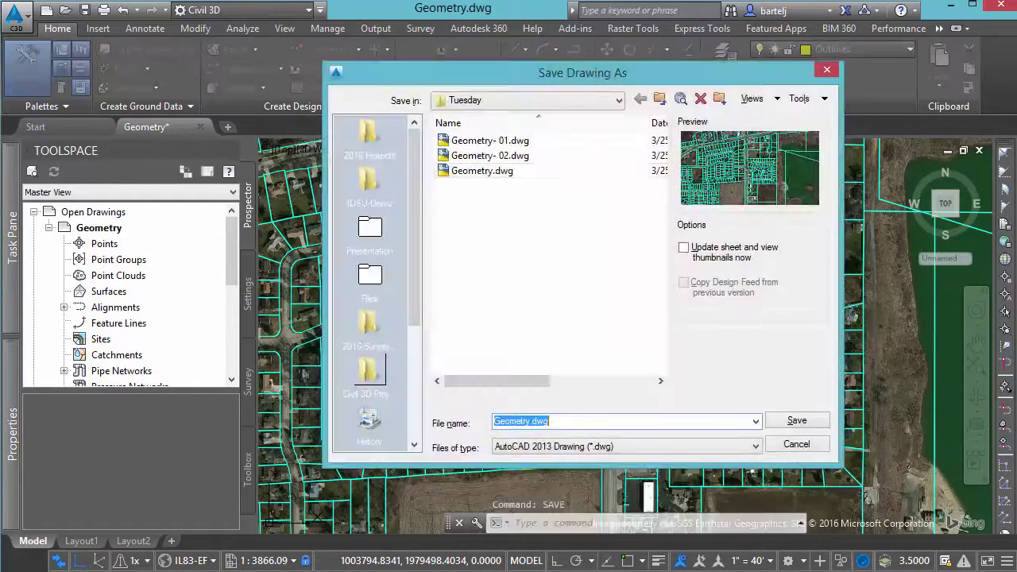
click(501, 155)
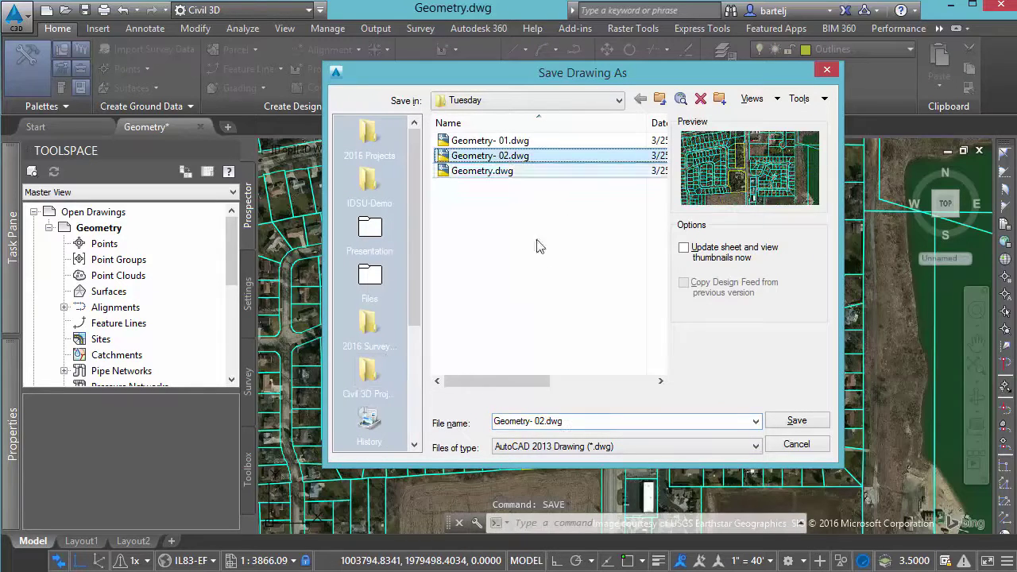
click(541, 421)
click(540, 421)
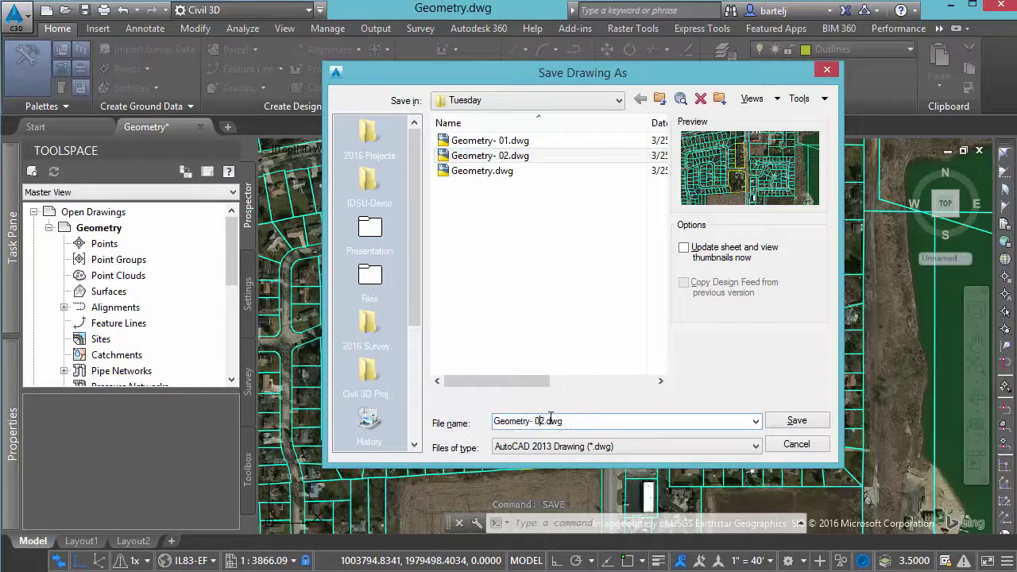
key(Delete)
text(3)
click(792, 422)
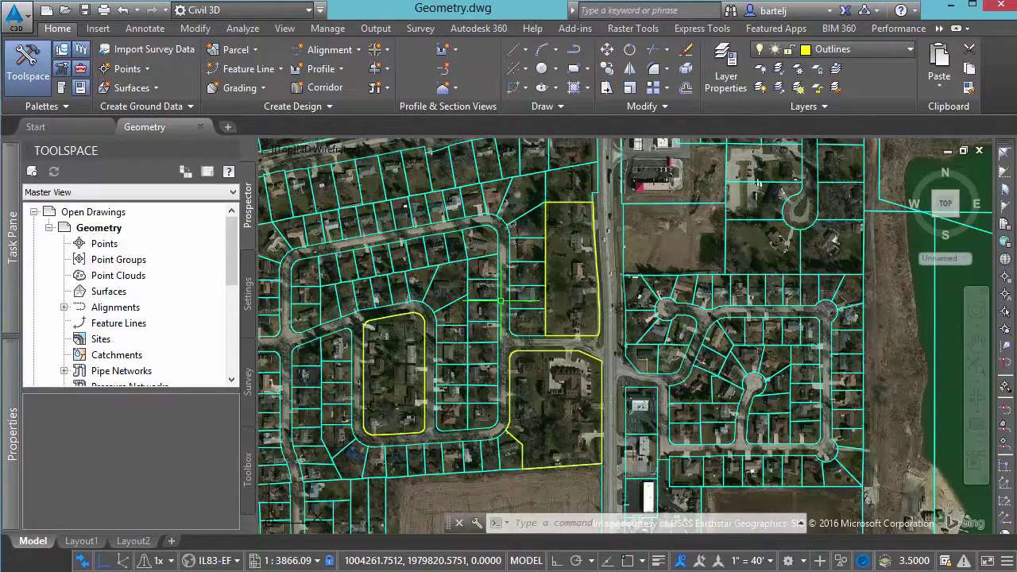
Preview Geometry- 01, 02 and 03.dwg in the Select File dialog, ending on Geometry- 02
key(Return)
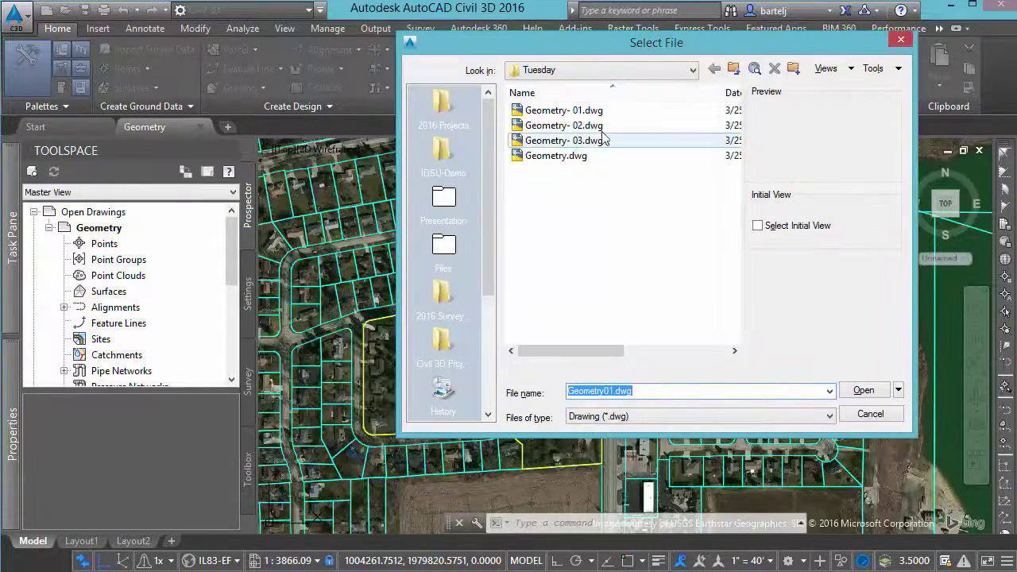
click(589, 111)
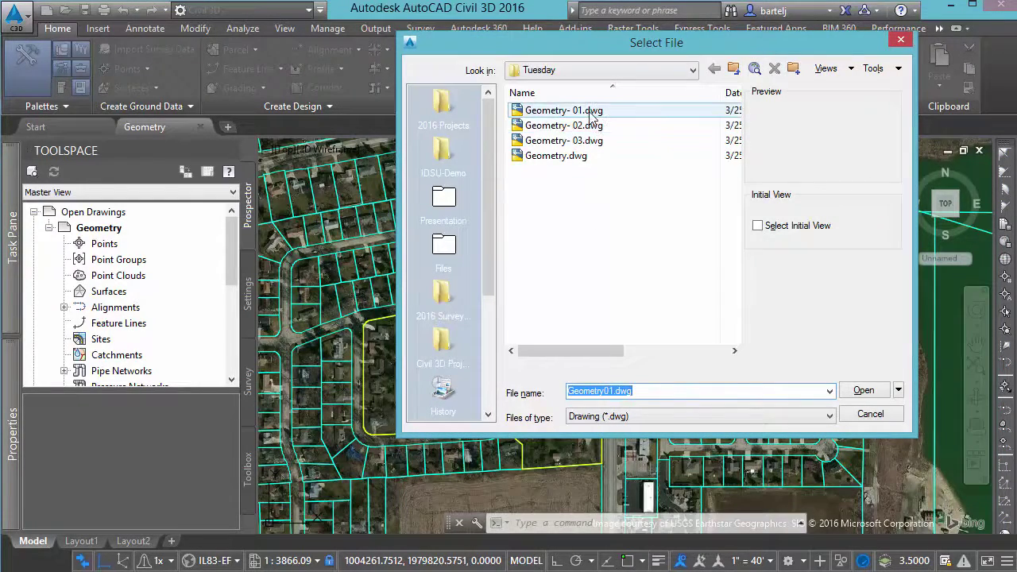
click(595, 127)
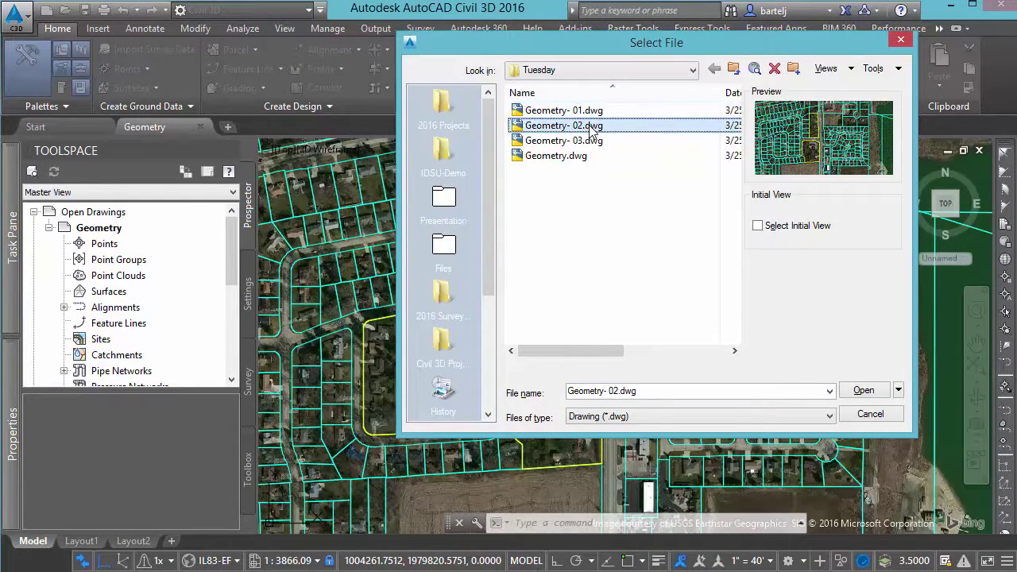
click(590, 140)
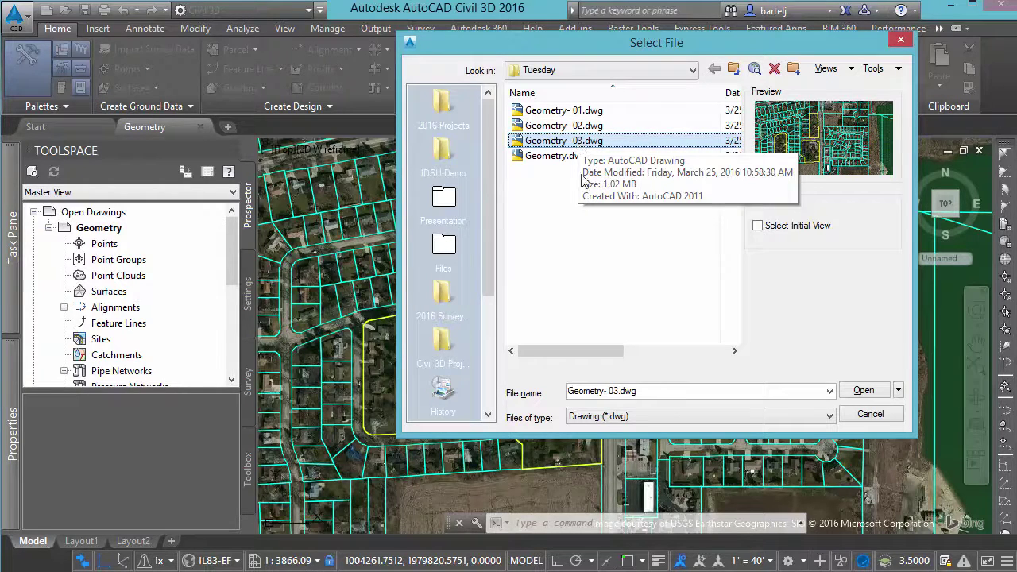
click(589, 126)
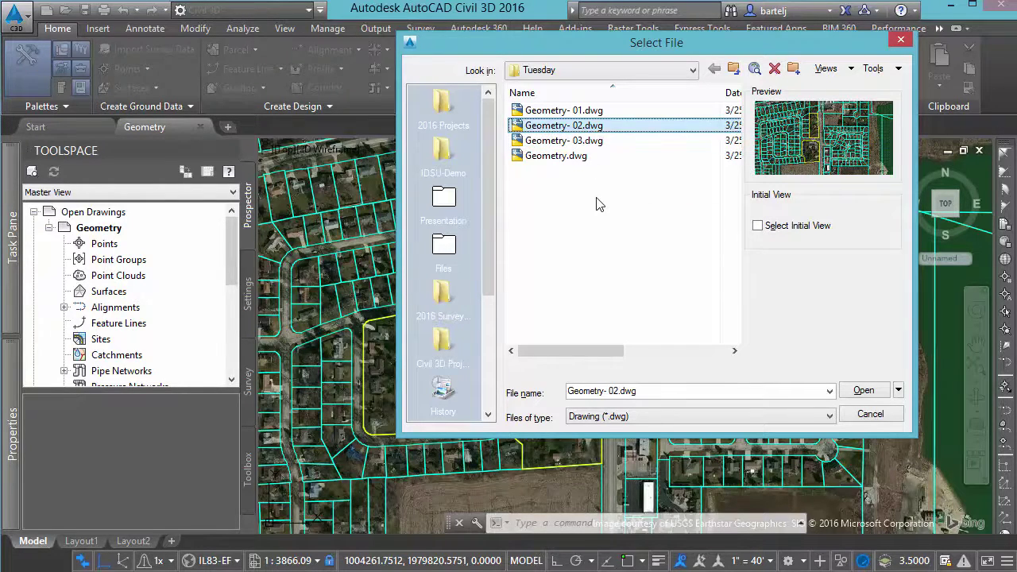